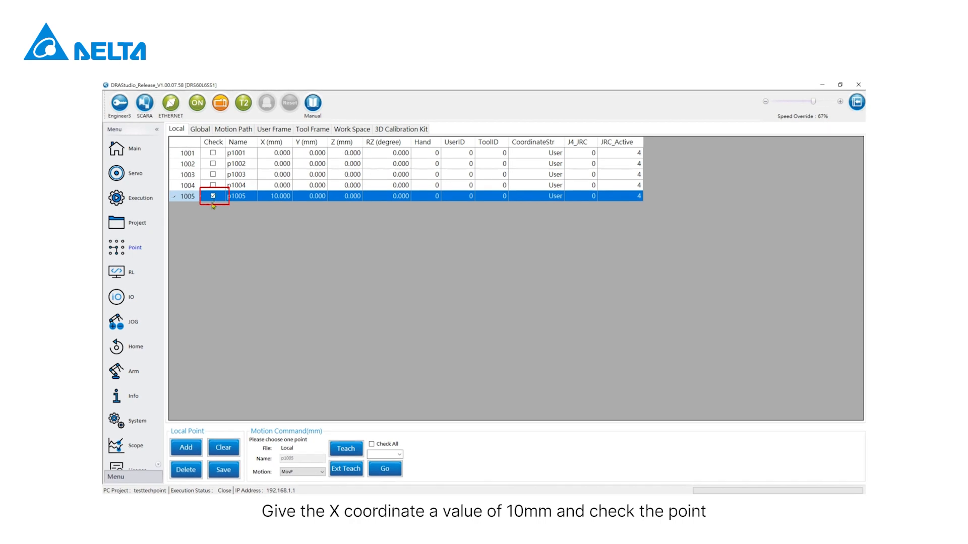
# - Clear the data of the checked local point p1005 and save the local points
pyautogui.click(224, 450)
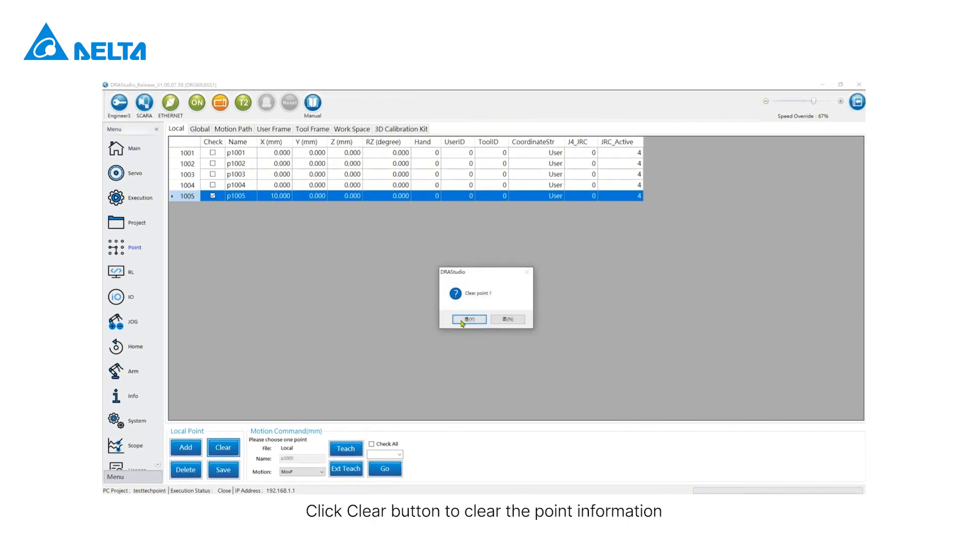
pyautogui.click(462, 321)
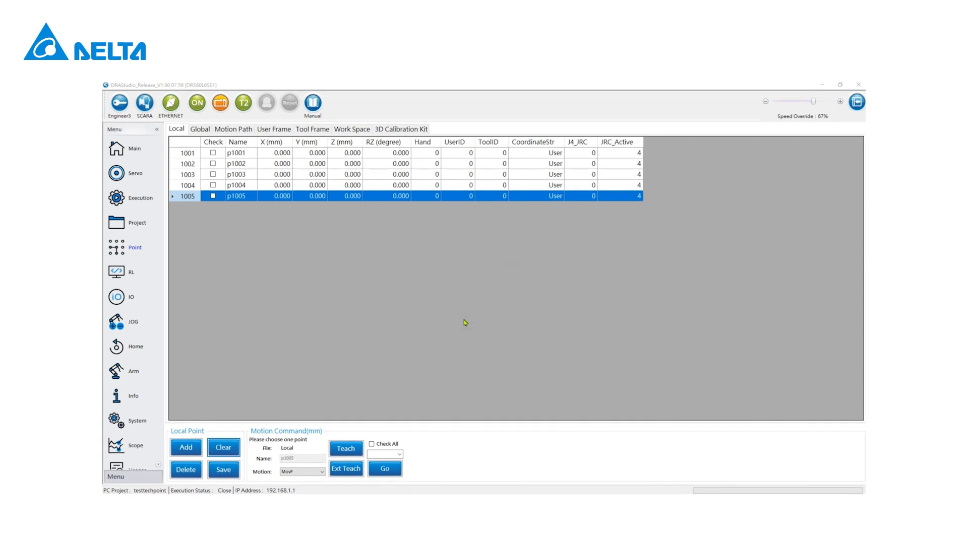
pyautogui.click(186, 185)
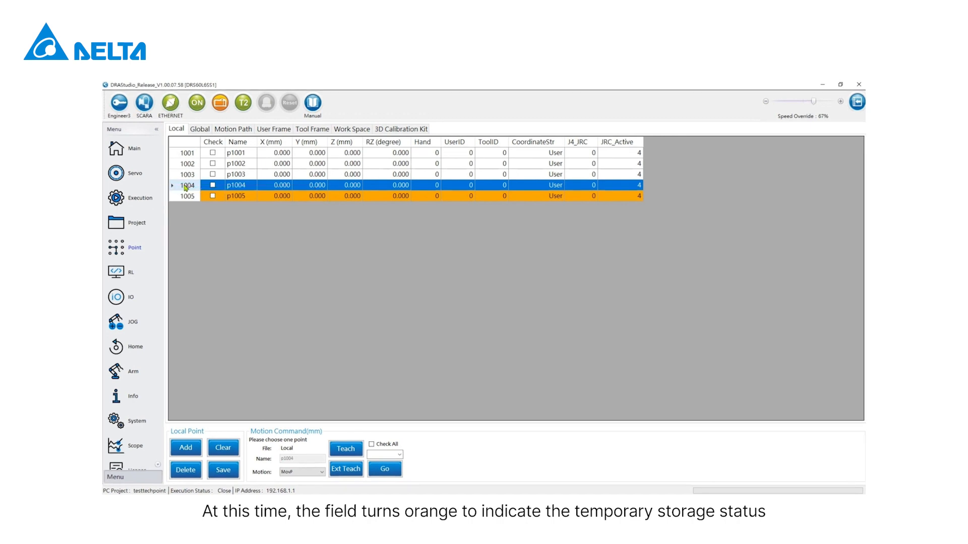
pyautogui.click(223, 469)
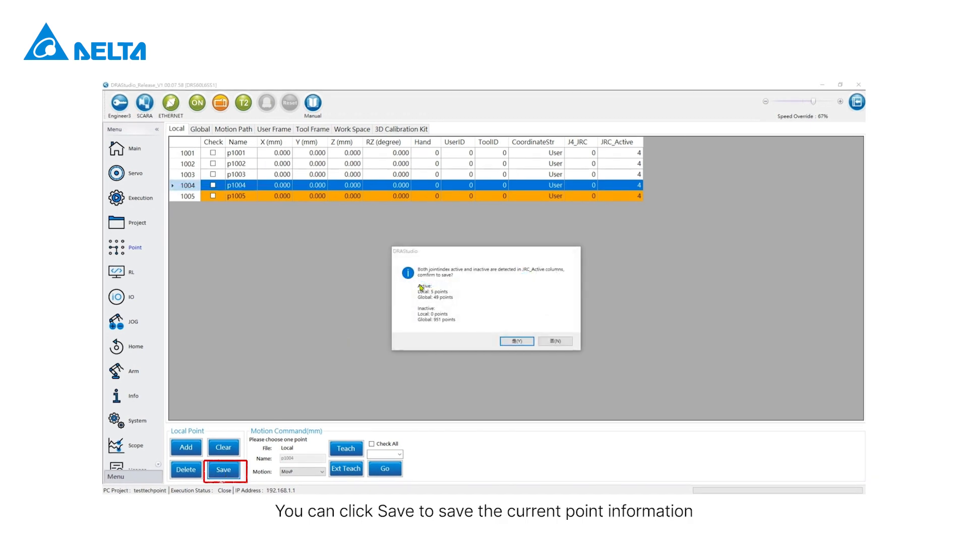
pyautogui.click(514, 343)
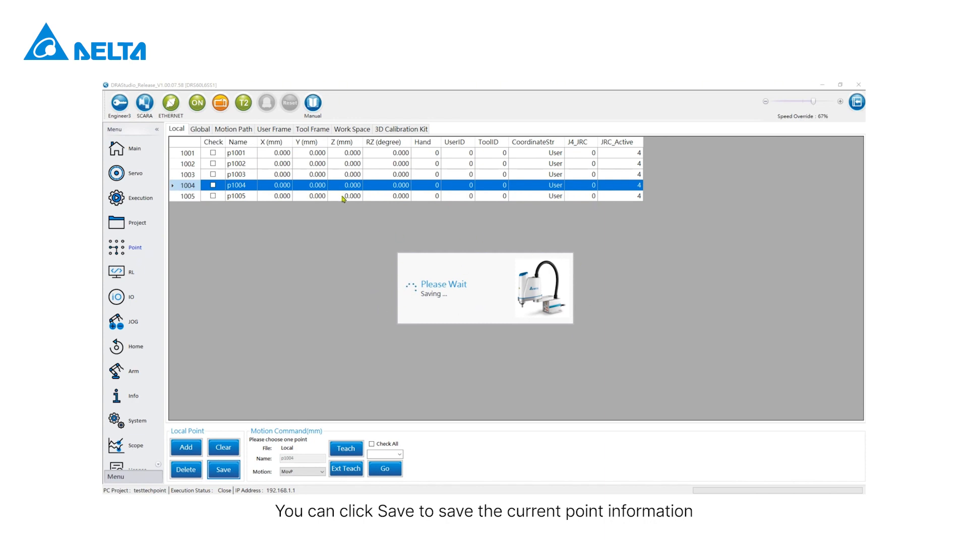
pyautogui.click(498, 319)
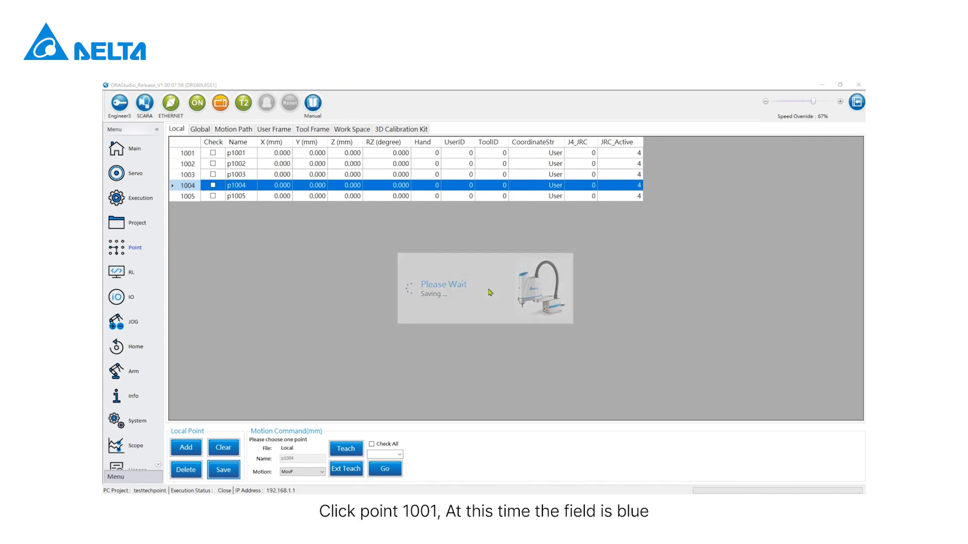
# - Select local point p1001 and set the robot's jog mode to World coordinates
pyautogui.click(181, 155)
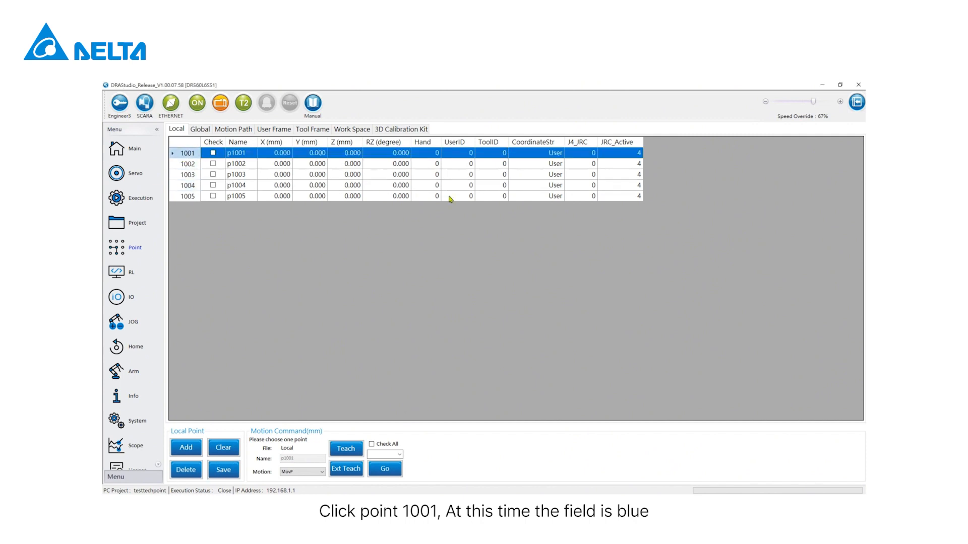
pyautogui.click(860, 102)
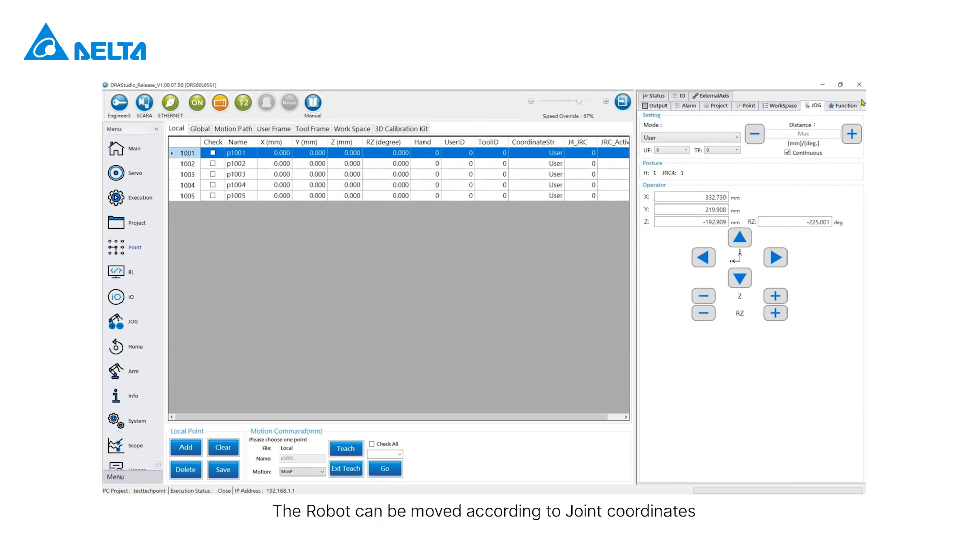
pyautogui.click(723, 139)
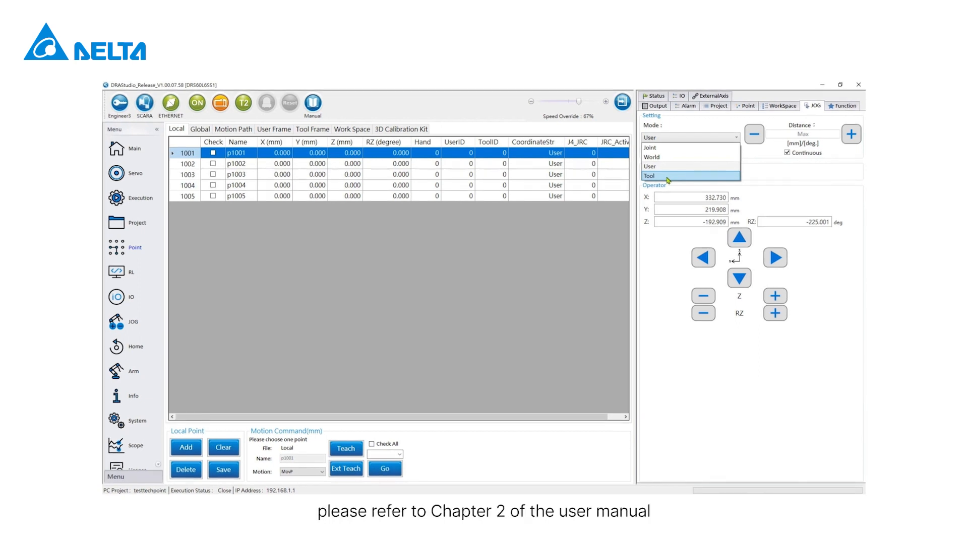
pyautogui.click(664, 157)
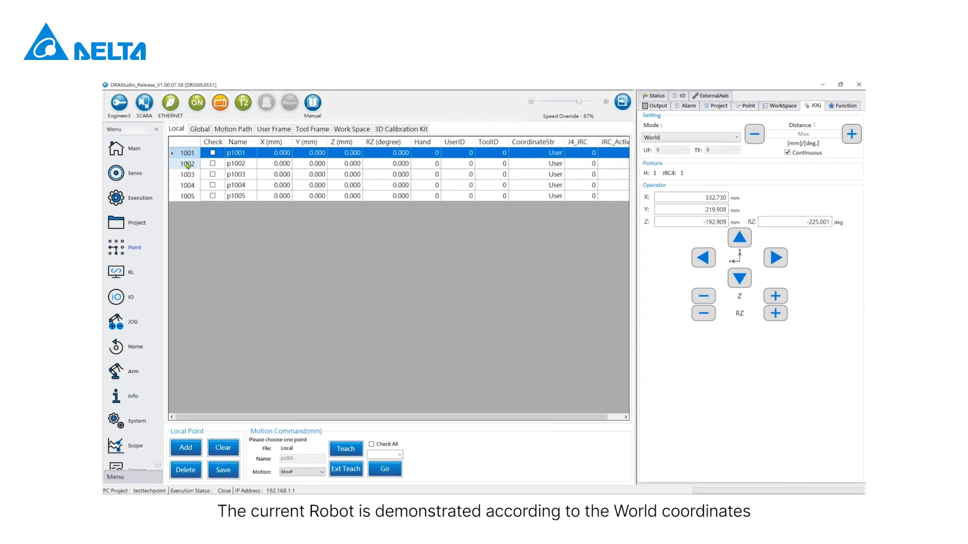
# - Jog the robot in the negative Y direction to about Y -93 mm
pyautogui.click(776, 258)
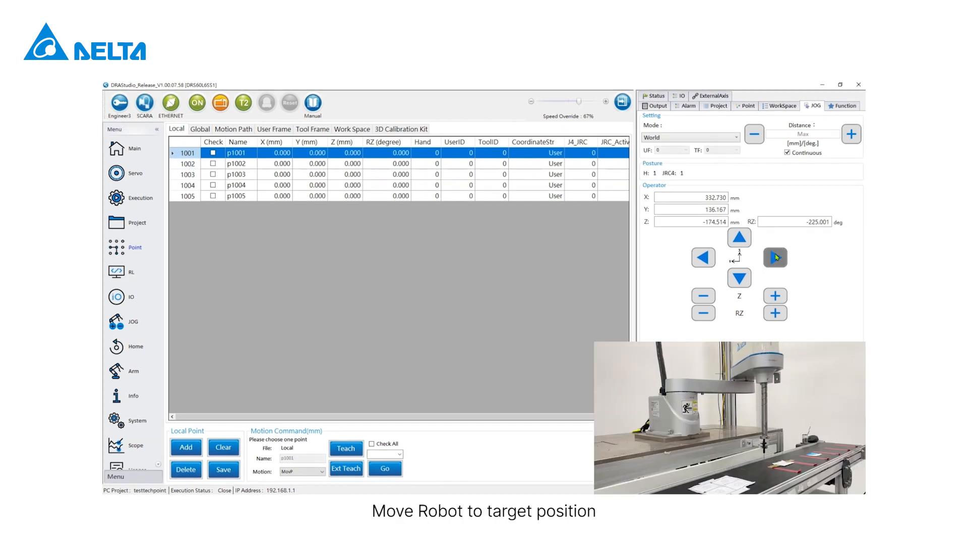
pyautogui.click(776, 257)
pyautogui.click(776, 257)
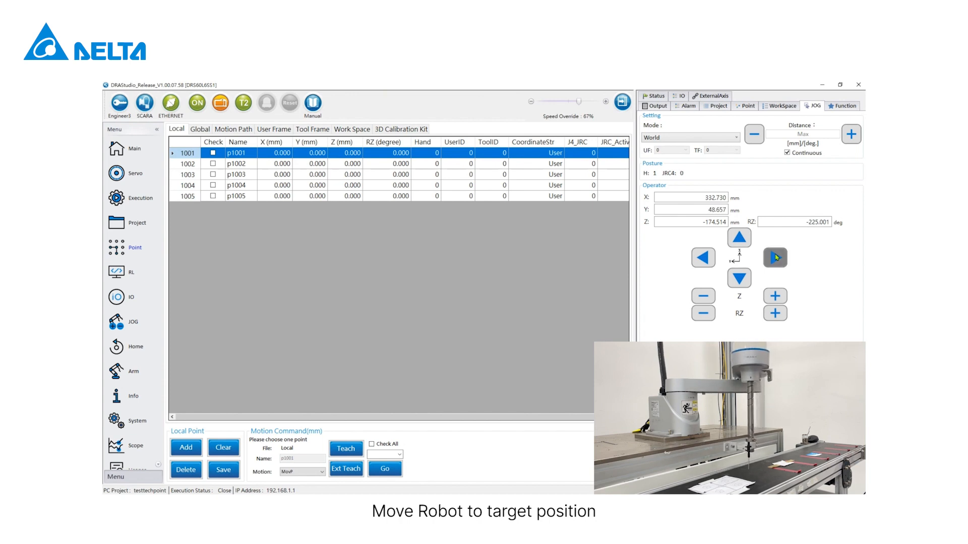
pyautogui.click(776, 257)
pyautogui.click(776, 257)
pyautogui.click(776, 258)
# - Fine-position the robot at about X 336.9, Y -94.8, Z -187.2 mm and teach that position to point p1001
pyautogui.click(705, 295)
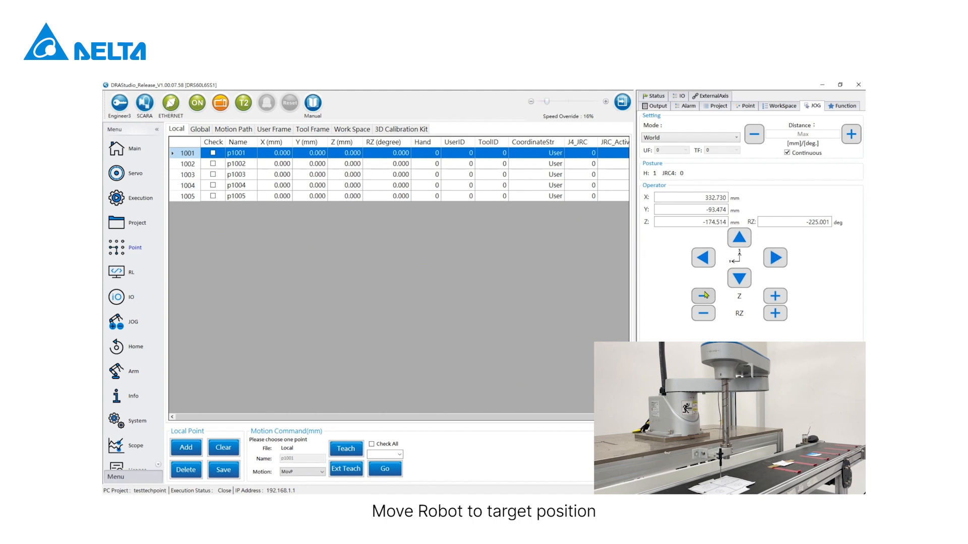
pyautogui.click(705, 296)
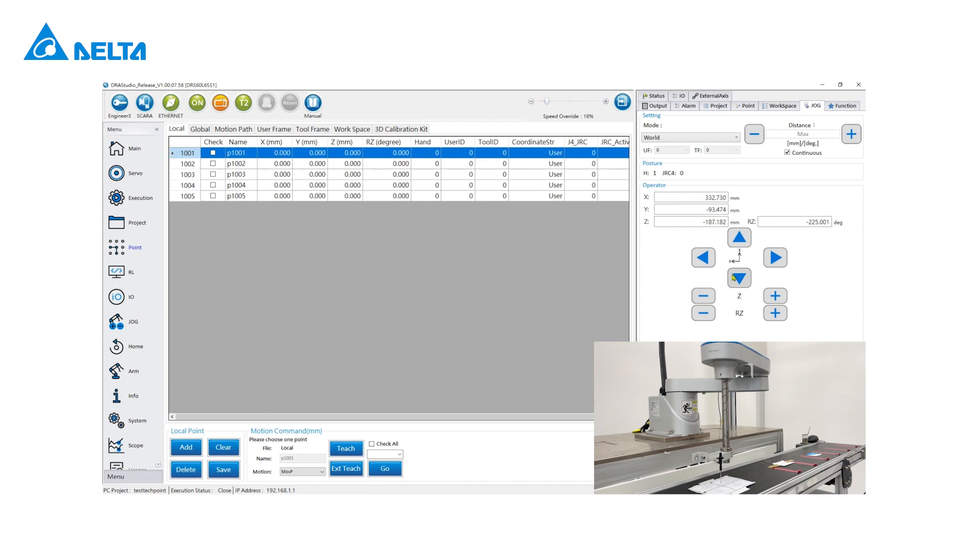
pyautogui.click(744, 238)
pyautogui.click(775, 259)
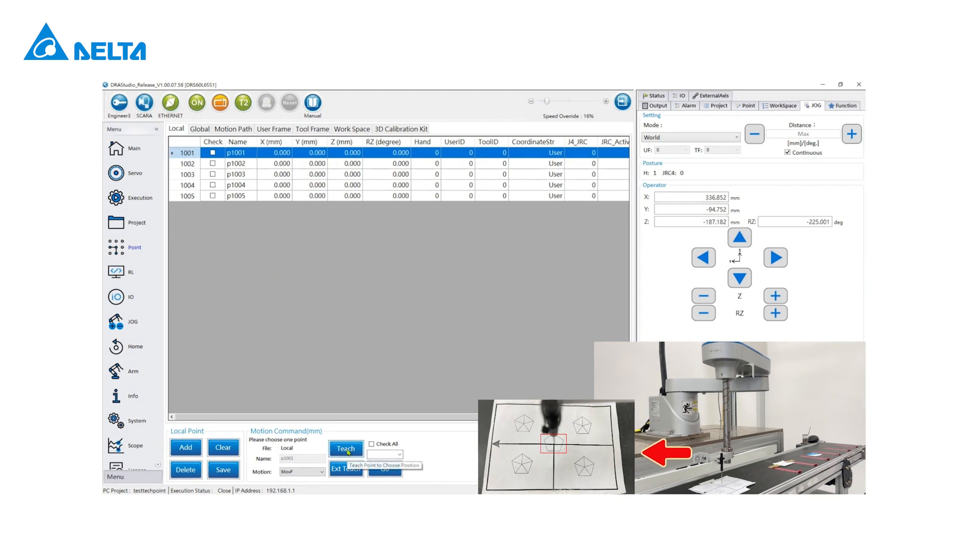
pyautogui.click(348, 450)
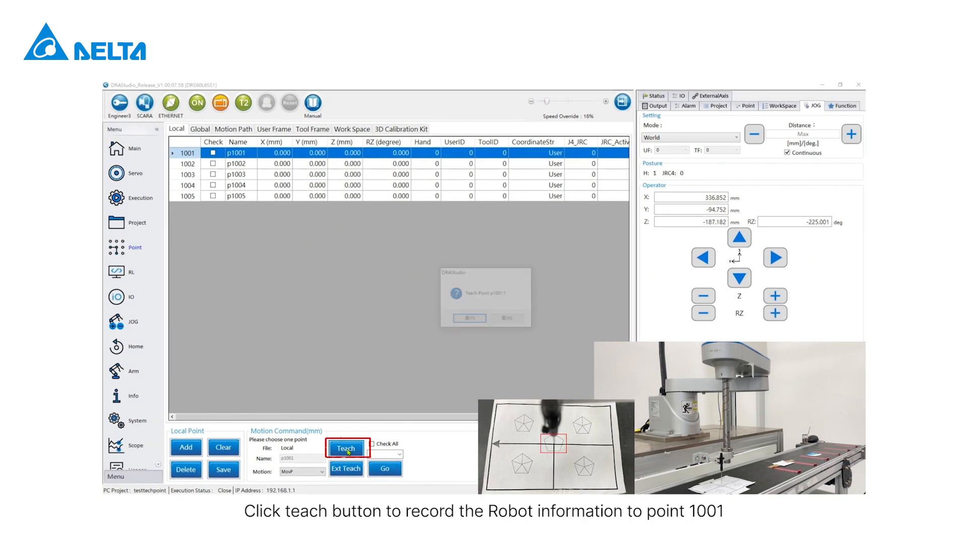
pyautogui.click(468, 321)
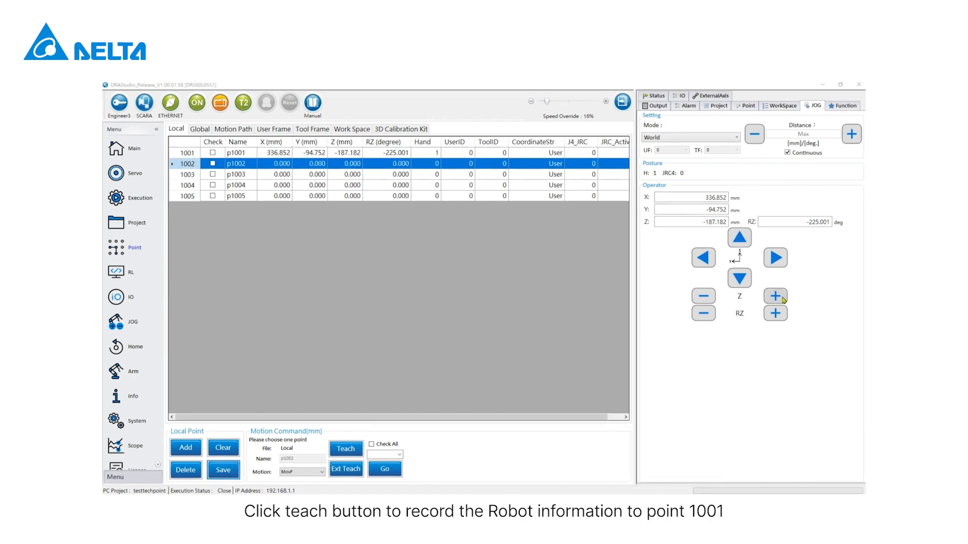
# - Raise the robot, jog it to about Y 219.4 mm, and lower it to about Z -189.9 mm
pyautogui.click(783, 299)
pyautogui.click(708, 259)
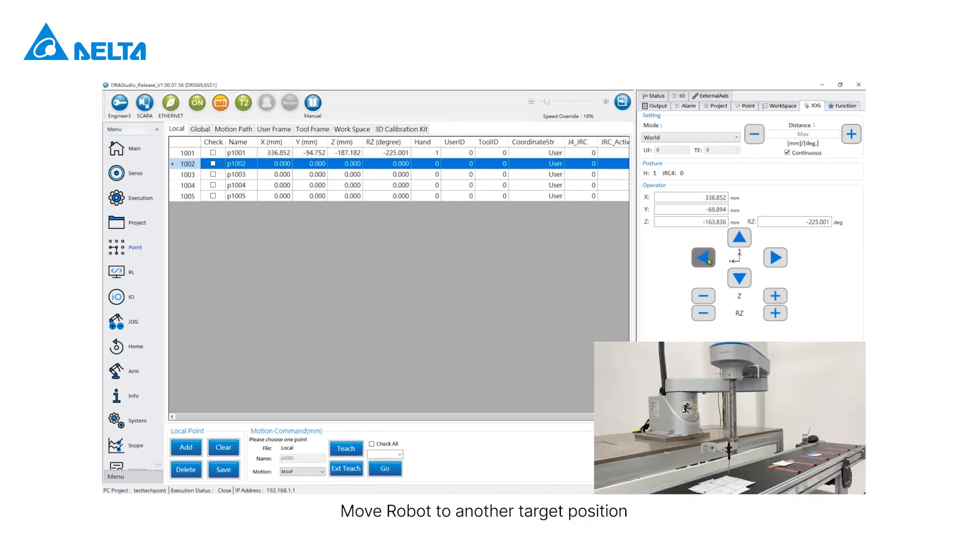
pyautogui.moveTo(547, 101); pyautogui.dragTo(568, 101)
pyautogui.click(700, 257)
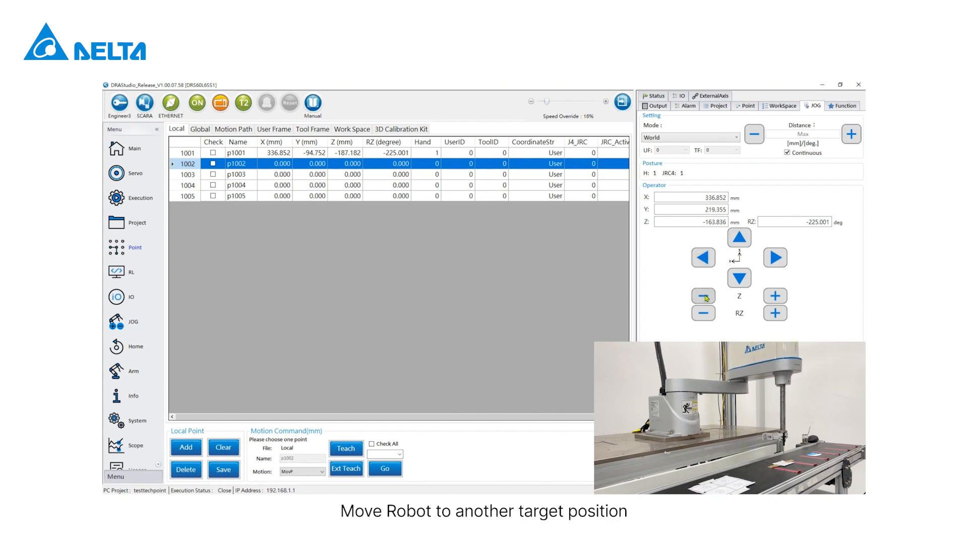
pyautogui.click(706, 298)
pyautogui.click(706, 298)
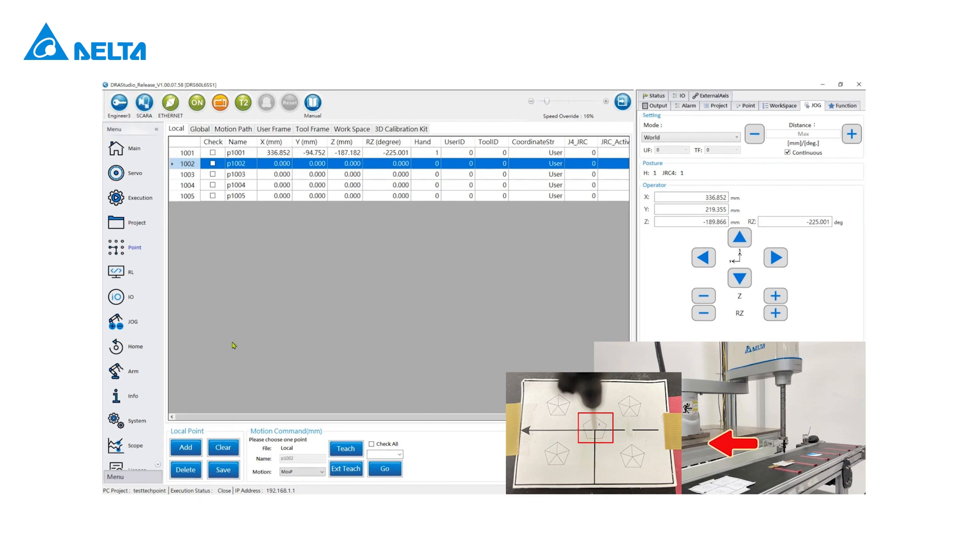
# - Teach the robot's current position to point p1002 and save the local points
pyautogui.click(346, 449)
pyautogui.click(468, 320)
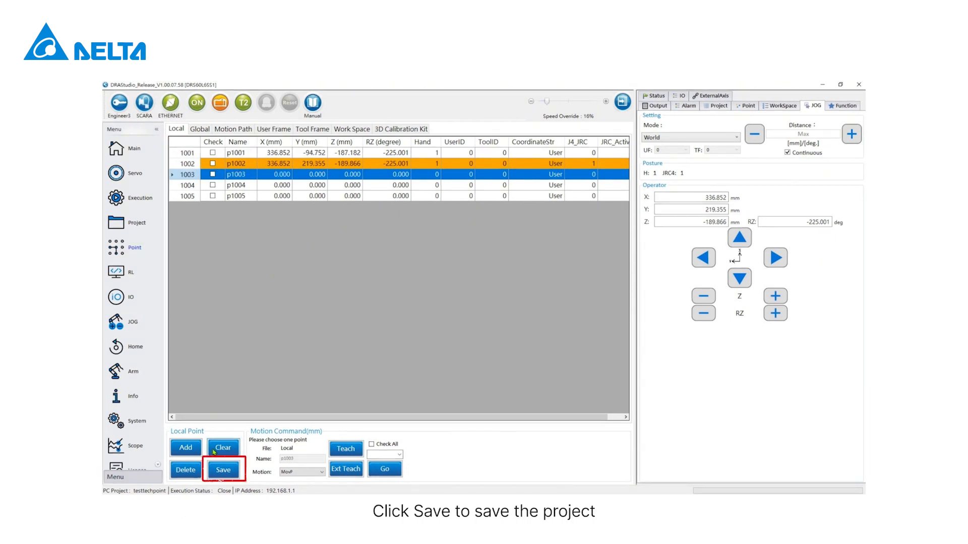
pyautogui.click(220, 471)
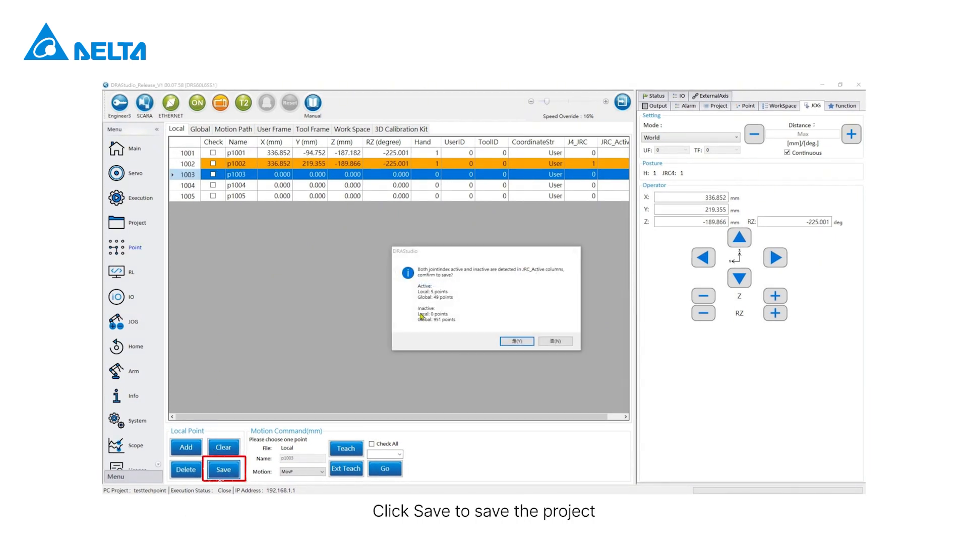
pyautogui.click(526, 343)
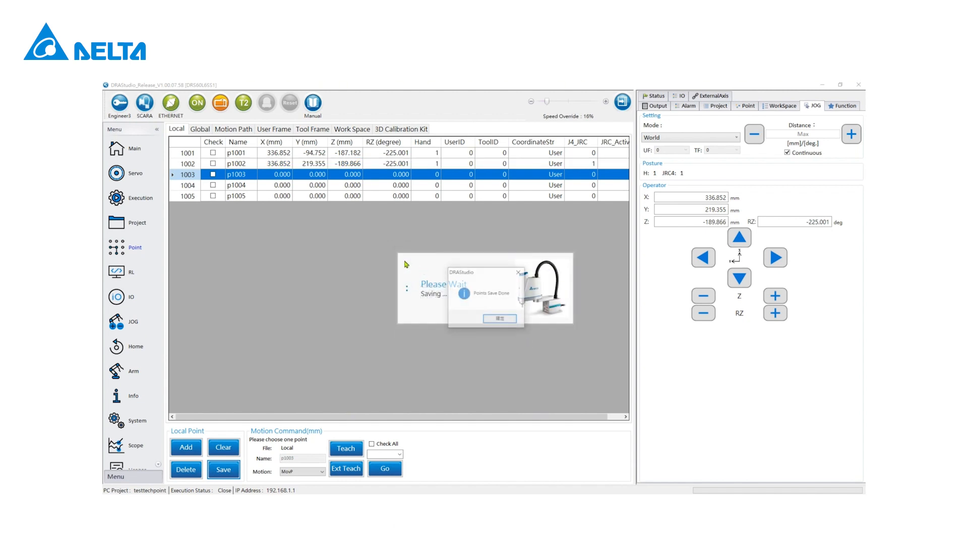
pyautogui.click(508, 323)
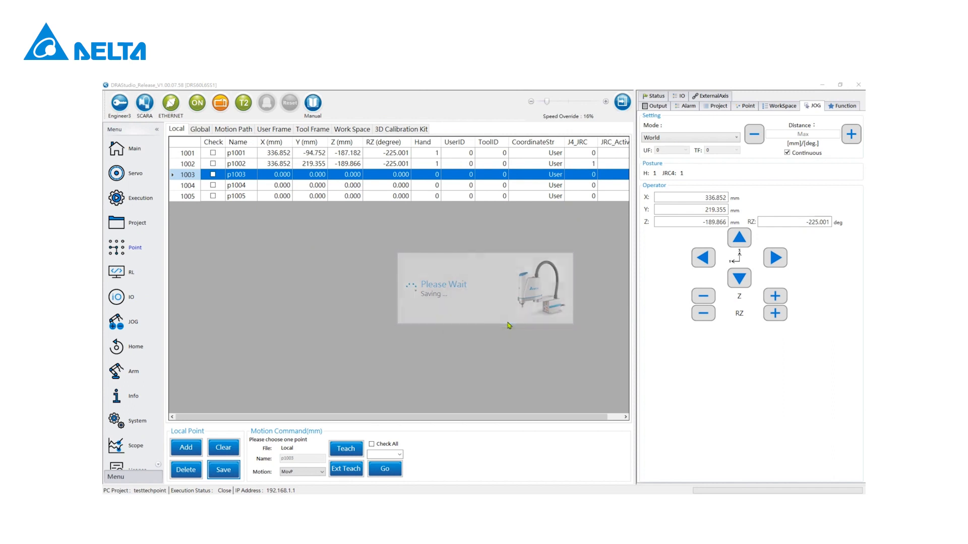
# - Set the motion type to MovL and move the robot to local point p1001
pyautogui.click(322, 473)
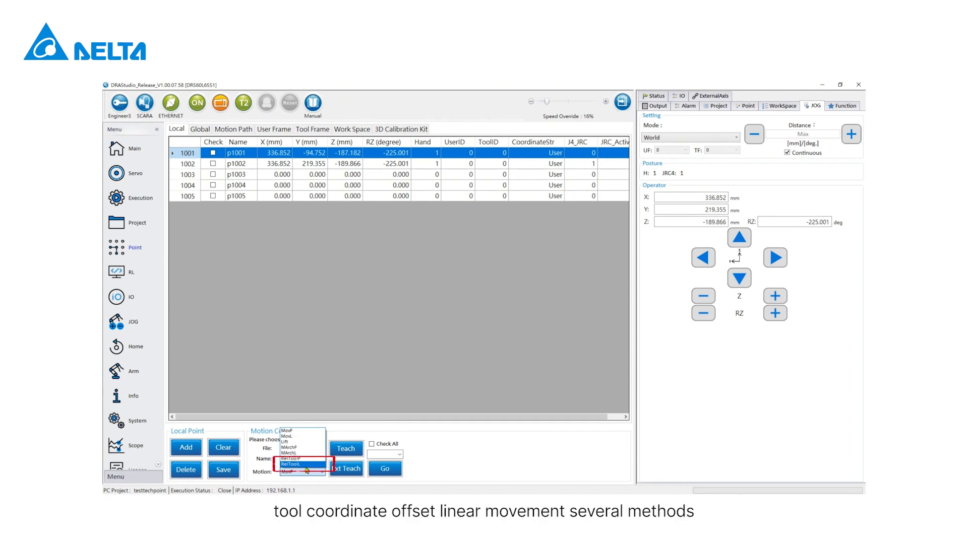
pyautogui.click(296, 437)
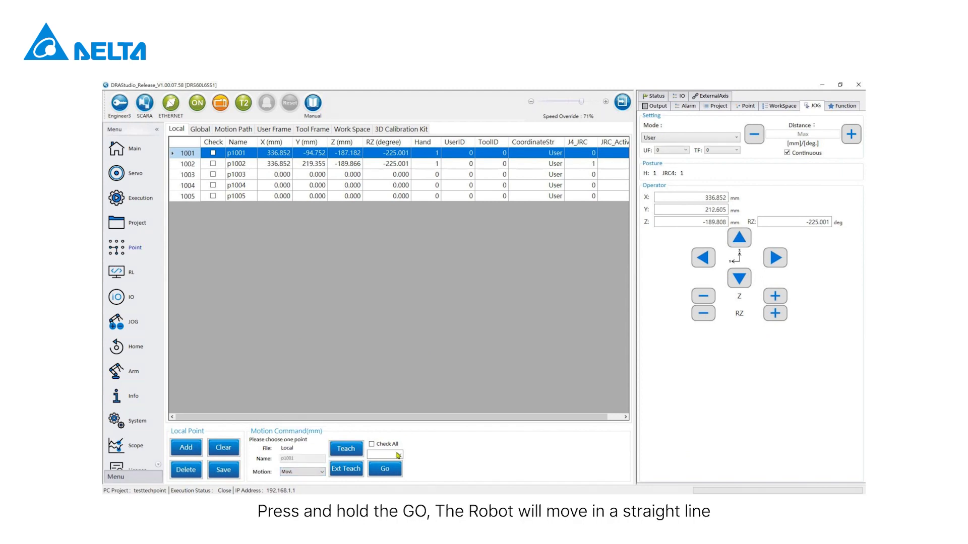
pyautogui.click(387, 469)
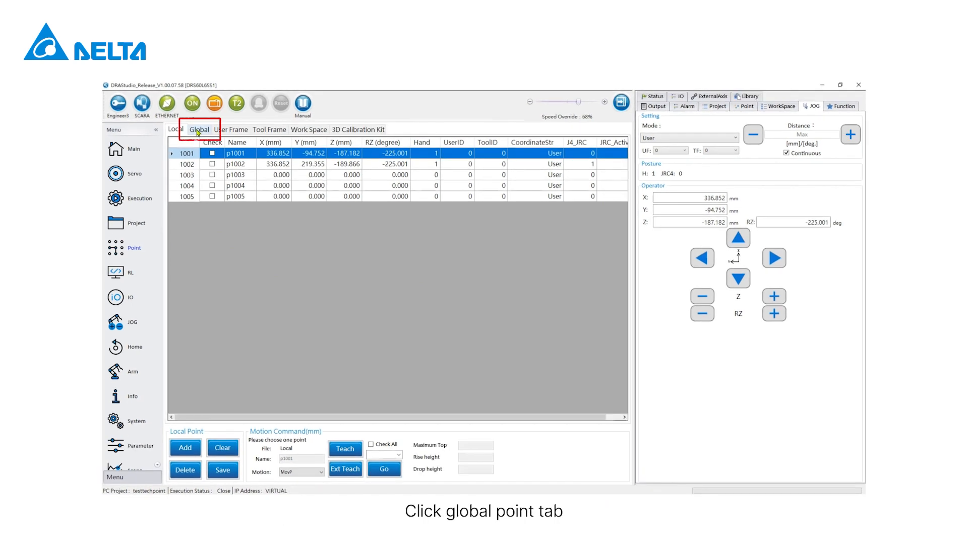
# - Display the global points and teach the robot's current position to global point 1
pyautogui.click(198, 130)
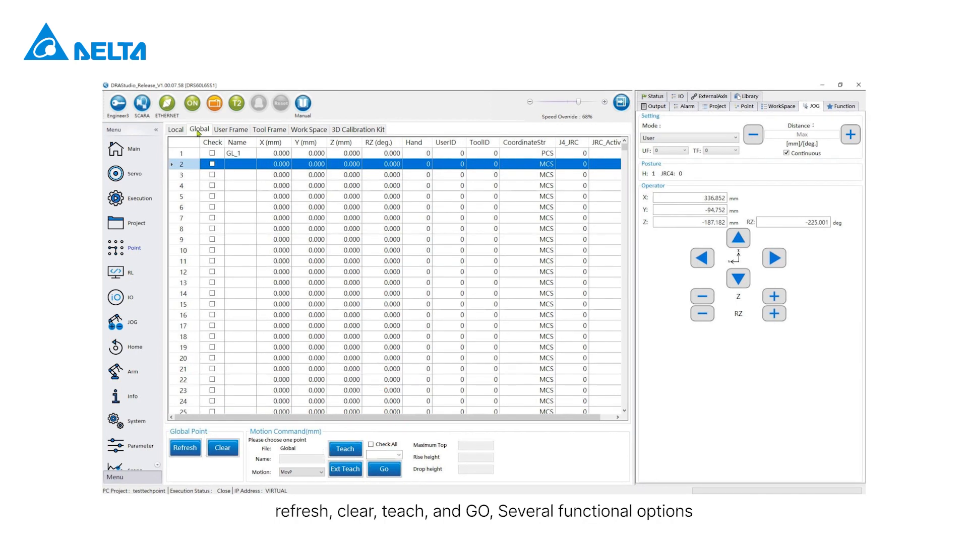
pyautogui.click(182, 156)
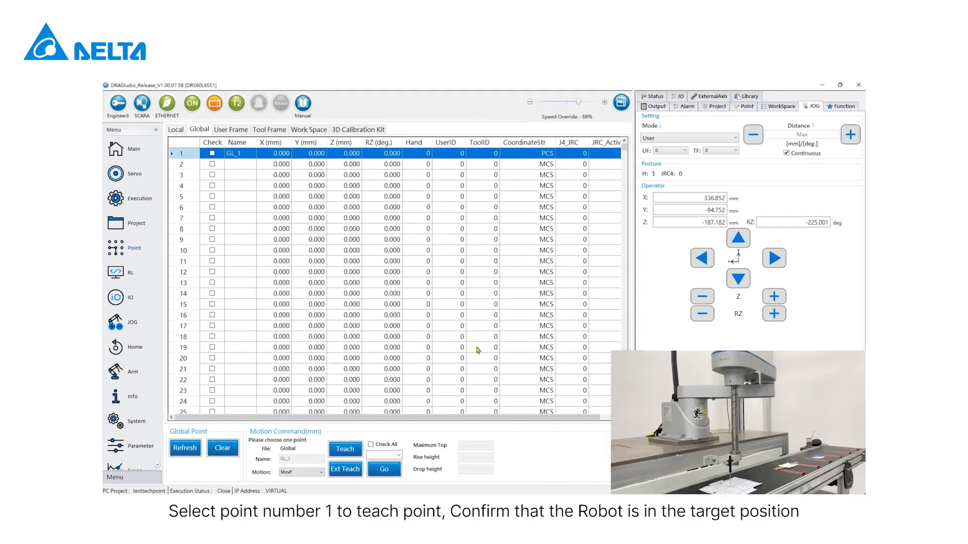
pyautogui.click(347, 450)
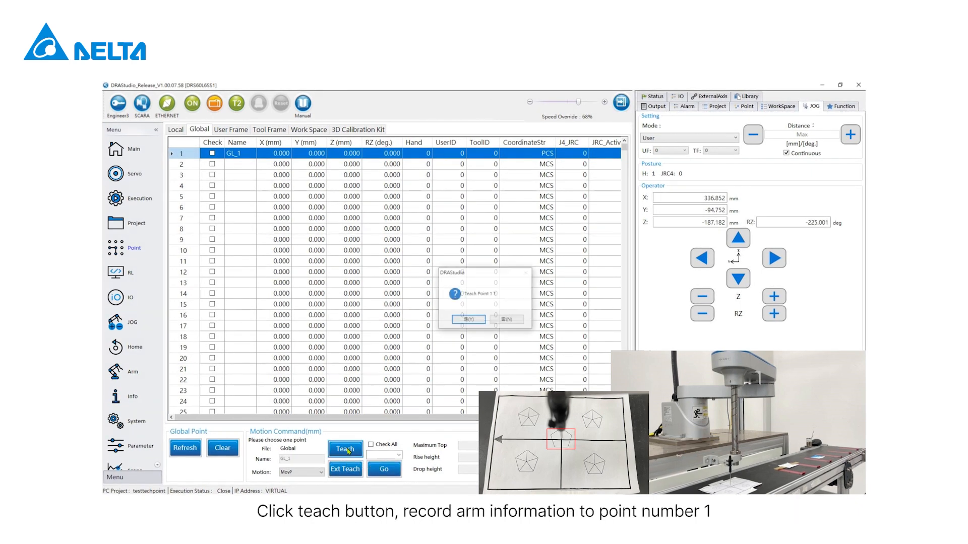
pyautogui.click(468, 320)
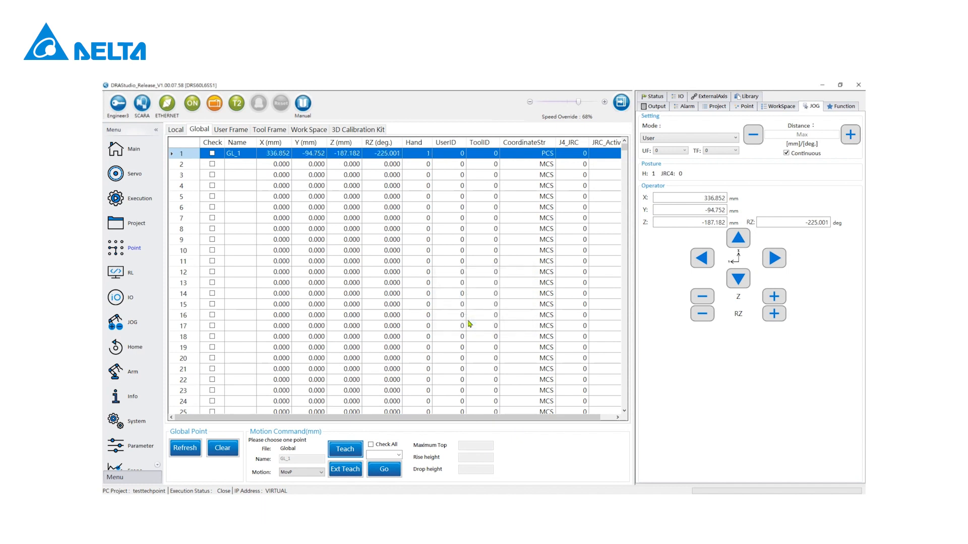
# - Teach the robot's current position to global point 2, and move the robot to global point 1
pyautogui.click(183, 164)
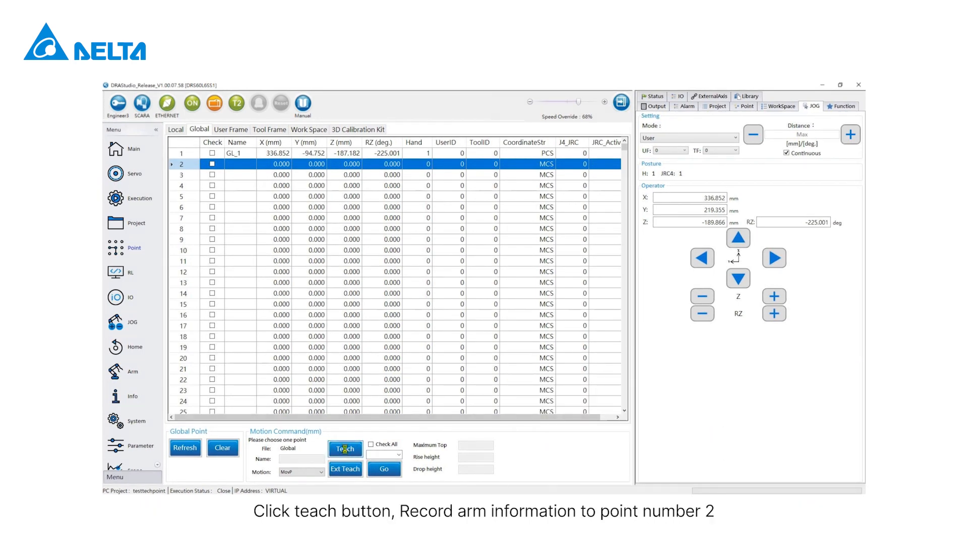
pyautogui.click(346, 451)
pyautogui.click(460, 324)
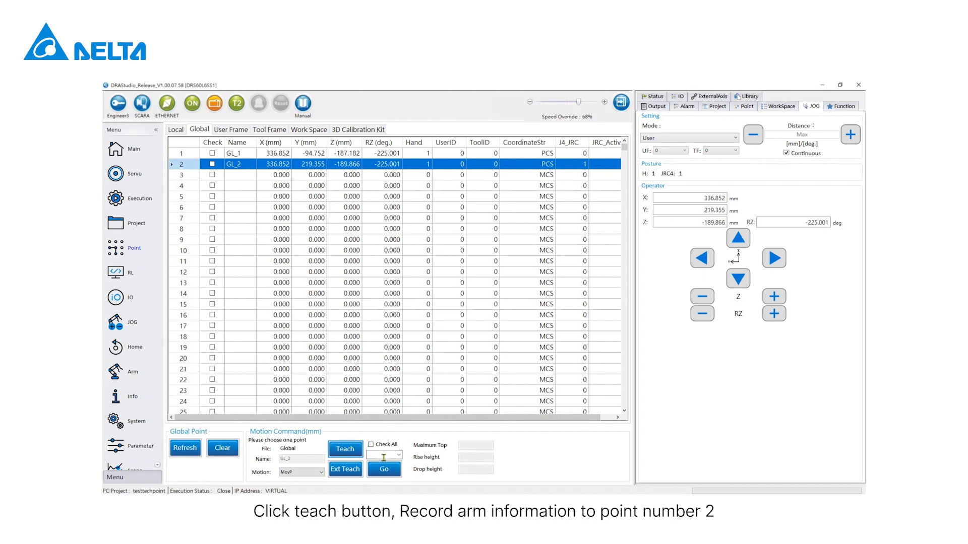
pyautogui.click(176, 154)
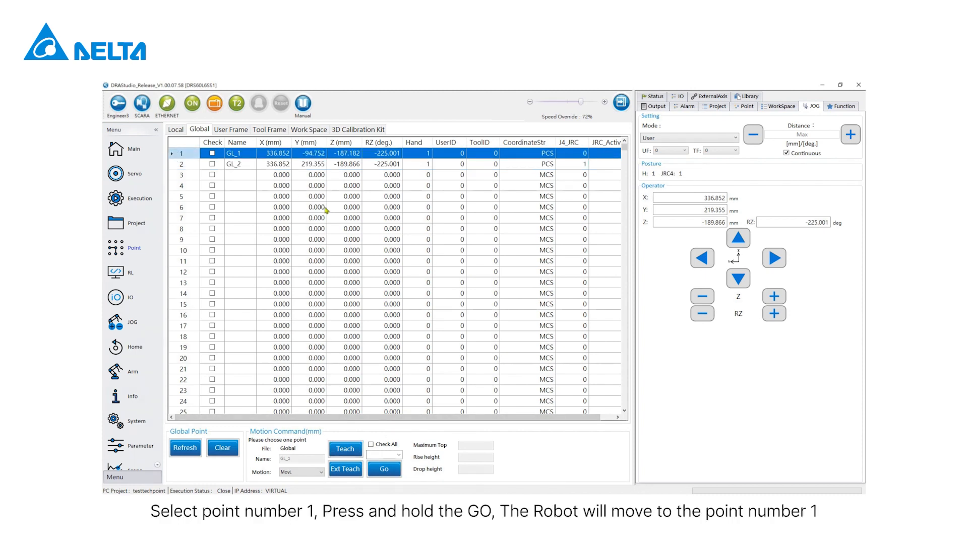
pyautogui.click(384, 471)
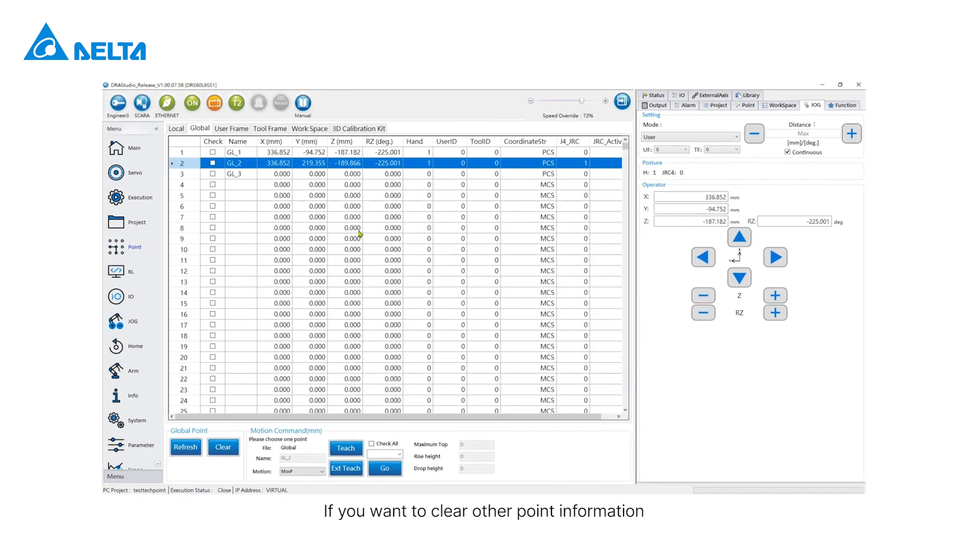
# - Set the X coordinate of global point GL_3 to 10 mm
pyautogui.click(275, 175)
pyautogui.click(274, 175)
pyautogui.moveTo(270, 174); pyautogui.dragTo(298, 179)
pyautogui.write('10')
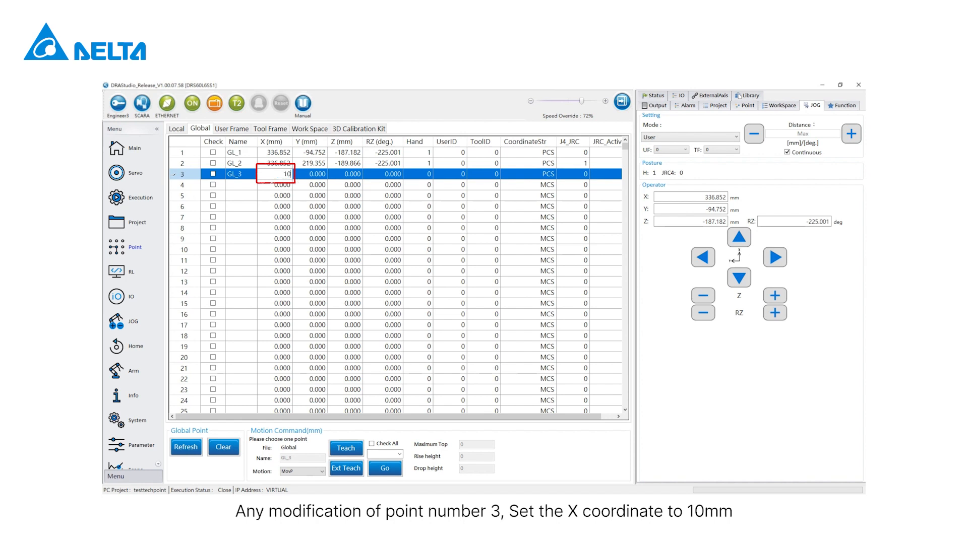
pyautogui.press('Return')
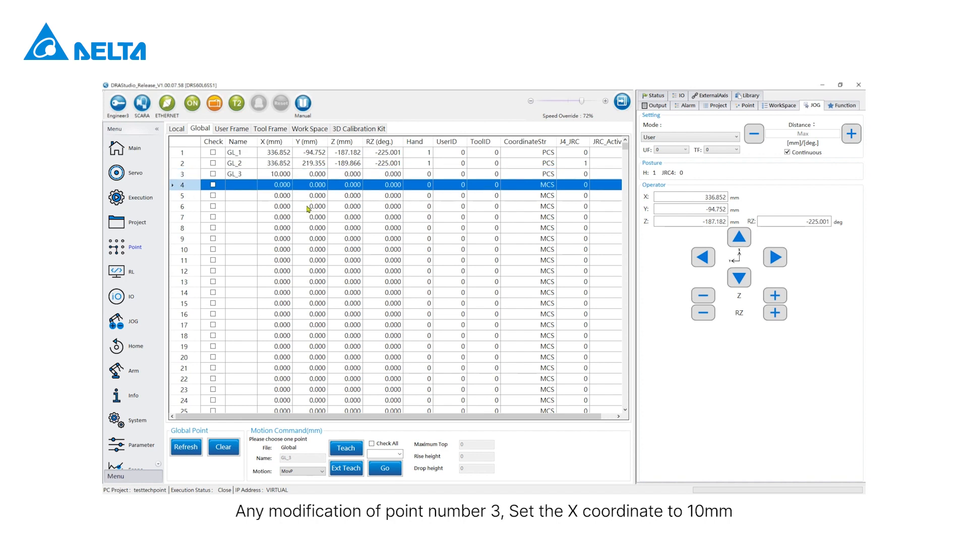
# - Check global point GL_3 and clear its point data
pyautogui.click(213, 174)
pyautogui.click(223, 448)
pyautogui.click(464, 319)
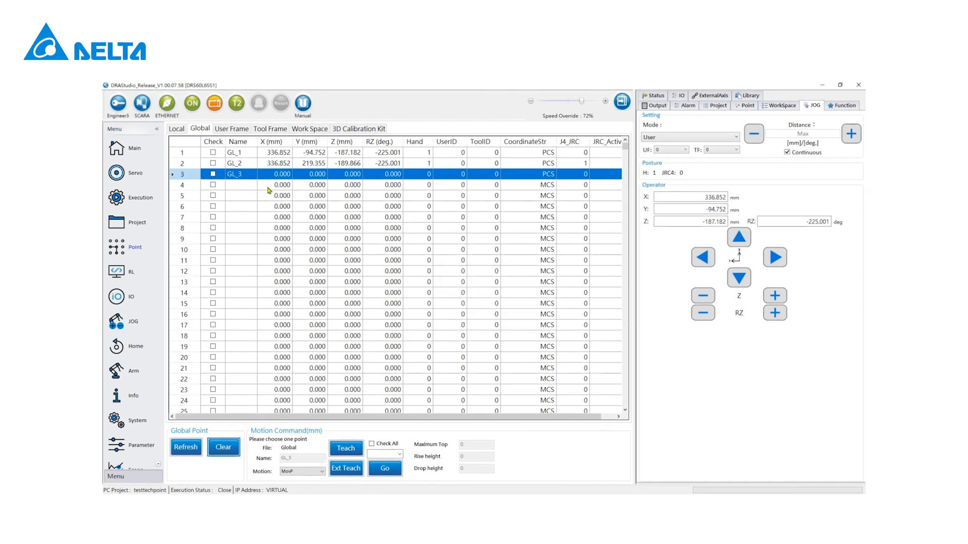
pyautogui.click(247, 190)
# - Return to the local points and check point p1001 for the offset correction
pyautogui.click(177, 130)
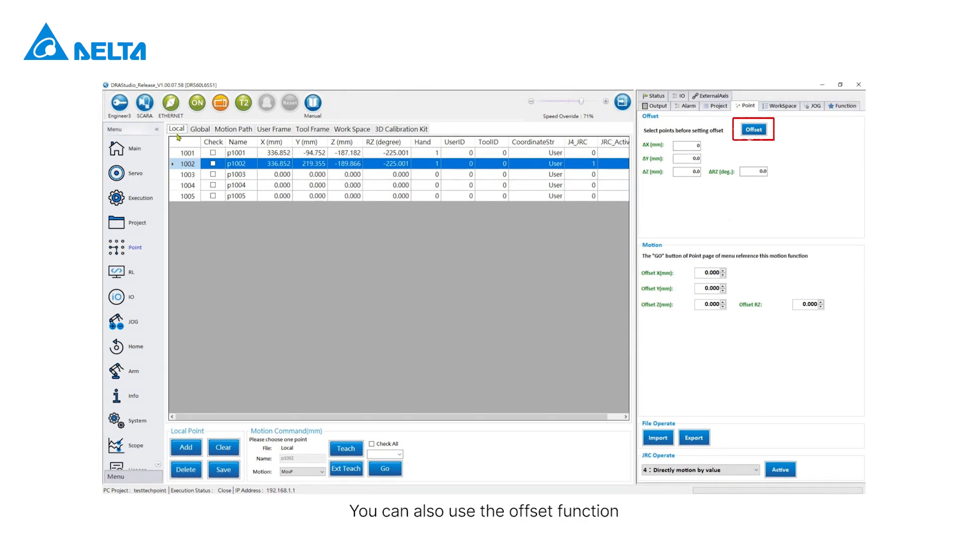
pyautogui.click(213, 153)
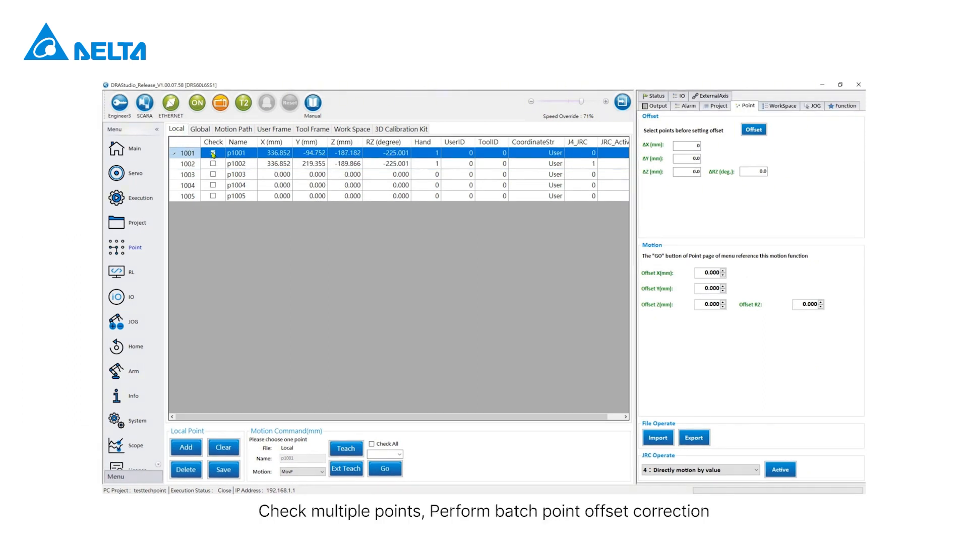